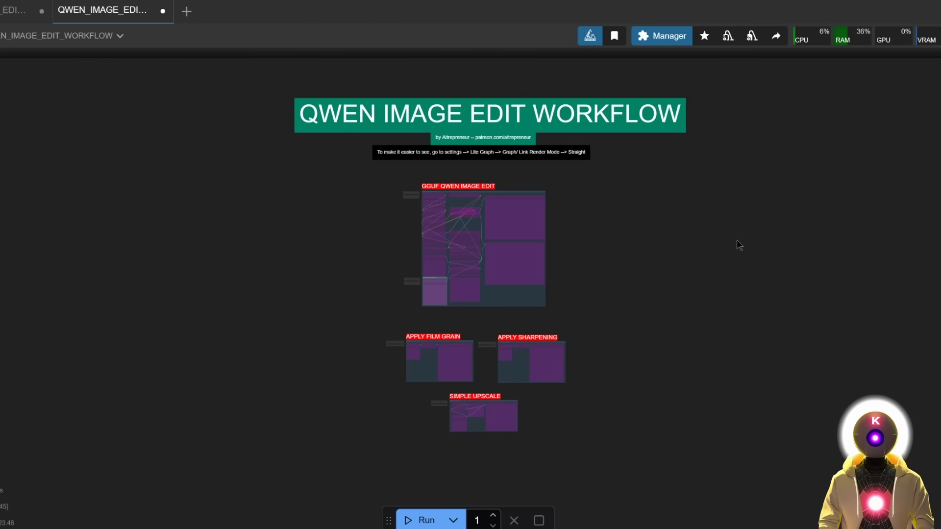
# Step: Zoom in on the TextEncodeQwenImageEdit node showing the prompt 'change the woman's hair color from brown to blue'
pyautogui.scroll(2, 685, 235)
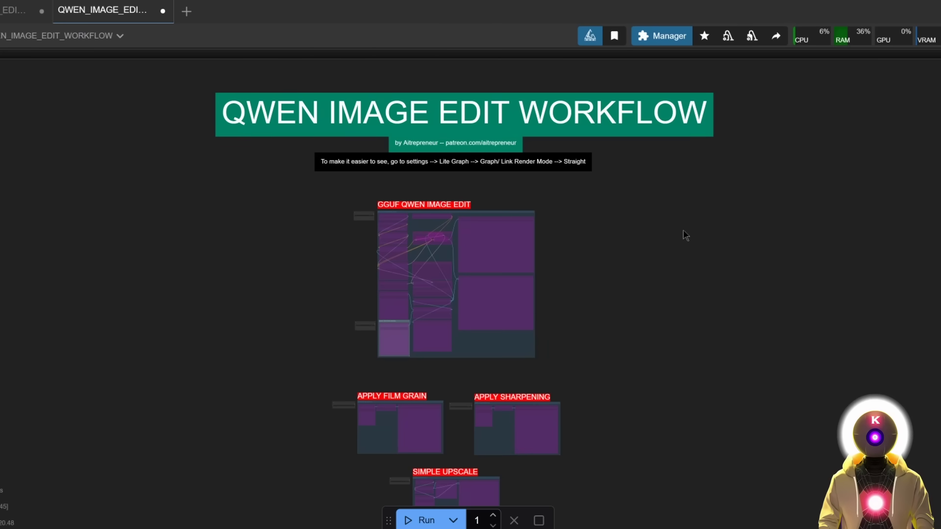
pyautogui.scroll(10, 450, 206)
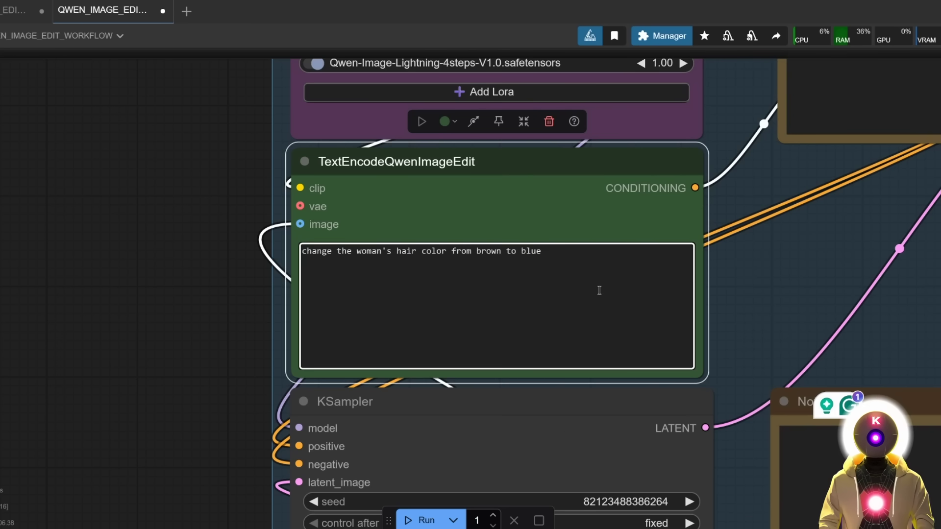
# Step: Zoom to the output preview showing the 1024×1024 result with the woman's hair rendered blue
pyautogui.scroll(1, 599, 290)
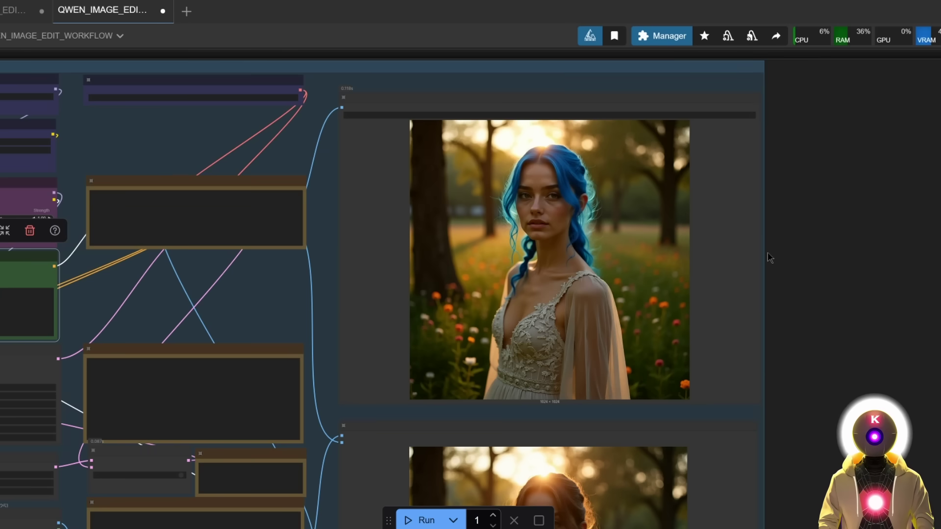
# Step: Zoom out to see the inpainting, film grain, sharpening and simple upscale groups of the graph
pyautogui.scroll(-6, 774, 245)
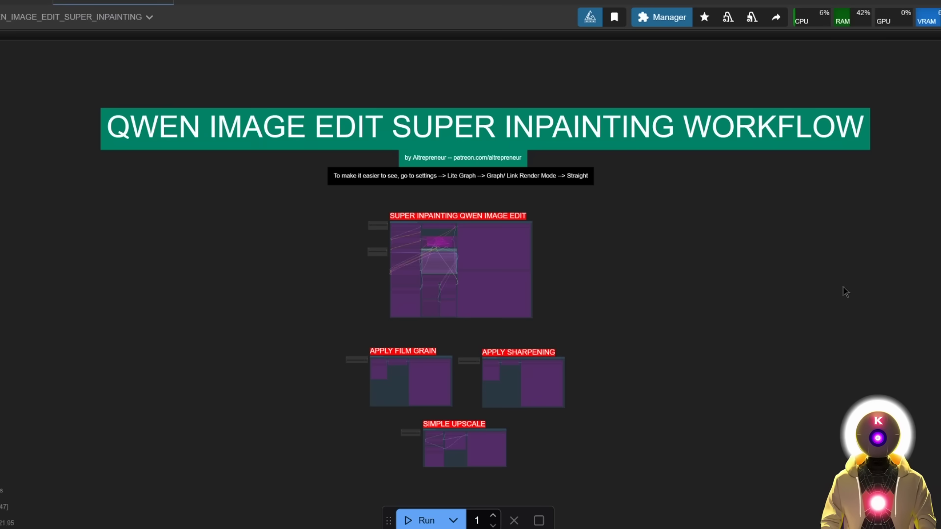
# Step: Check the hair mask in MaskEditor, then disable the RESIZE IMAGE group in Fast Groups Bypasser
pyautogui.scroll(10, 414, 253)
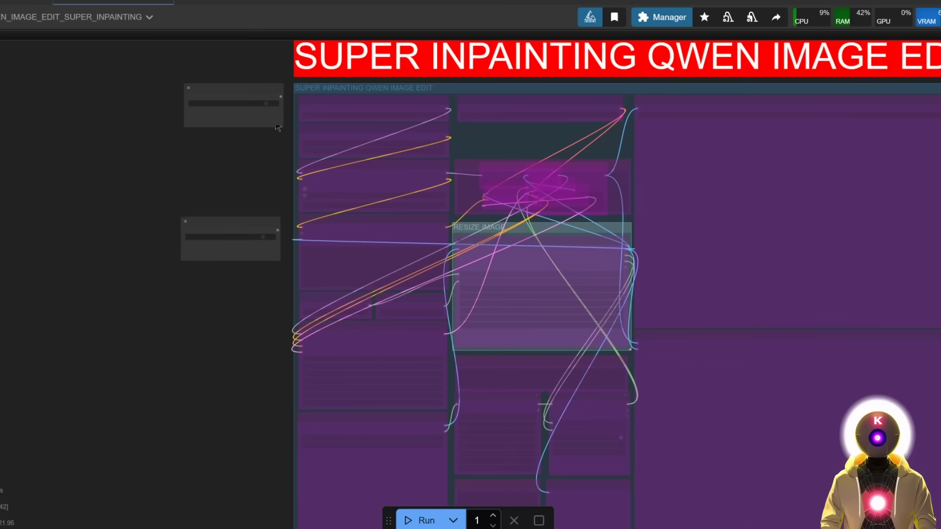
pyautogui.scroll(10, 555, 255)
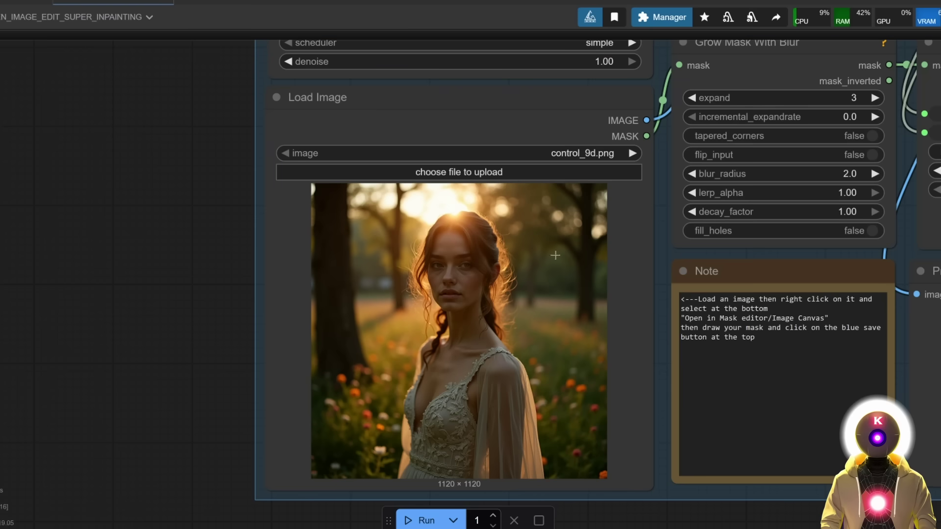
pyautogui.rightClick(570, 271)
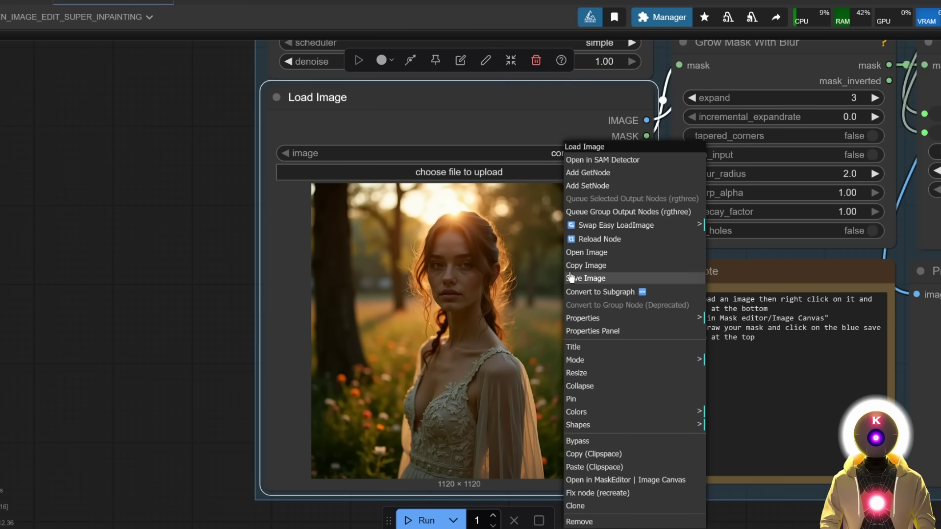
pyautogui.click(610, 480)
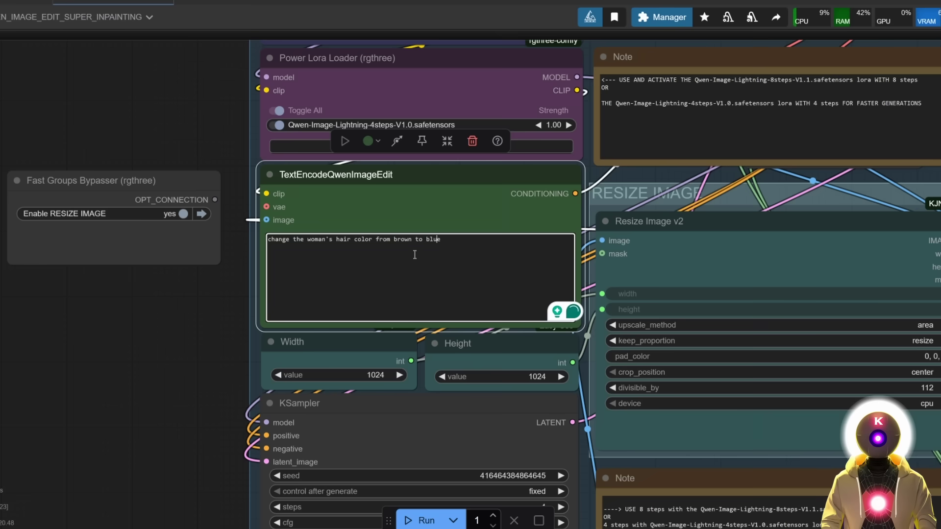
pyautogui.click(407, 244)
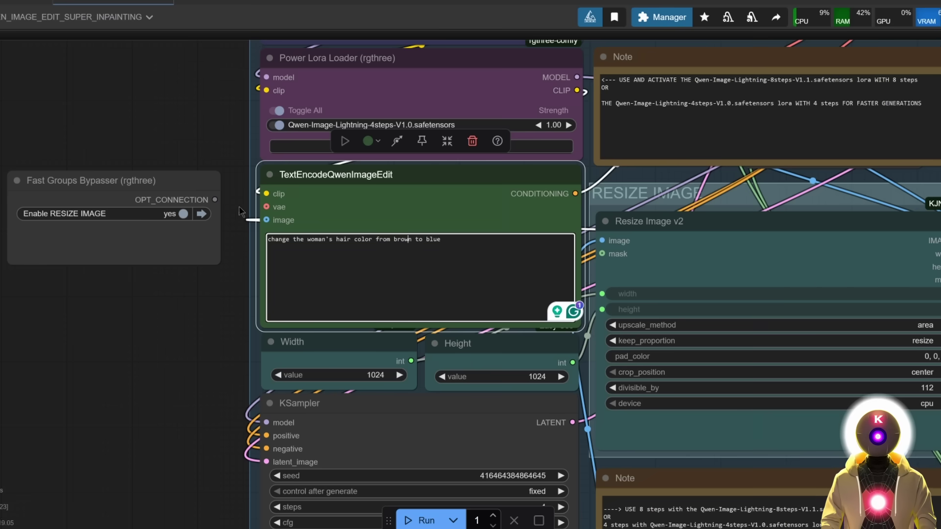
pyautogui.click(162, 214)
pyautogui.scroll(-3, 162, 214)
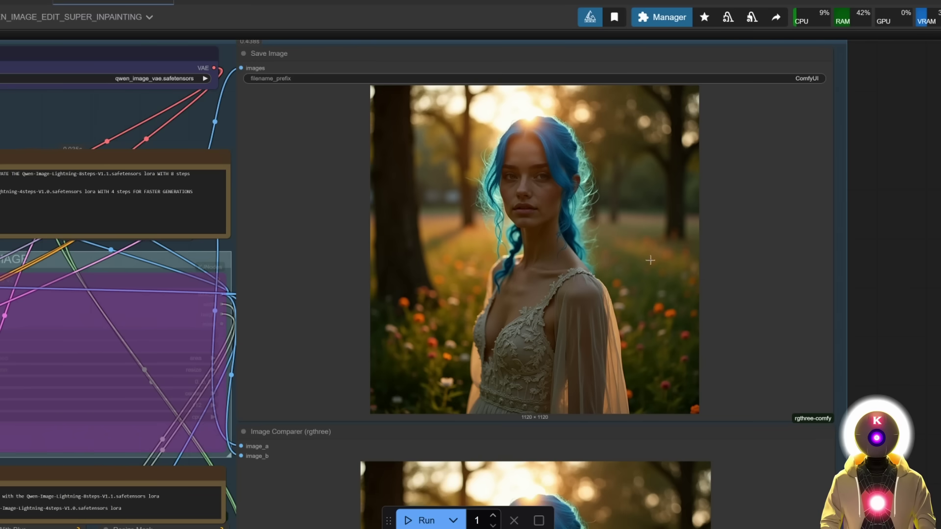
# Step: Zoom into the Image Comparer to compare the brown-haired original with the 1120×1120 blue-hair result
pyautogui.scroll(-10, 650, 260)
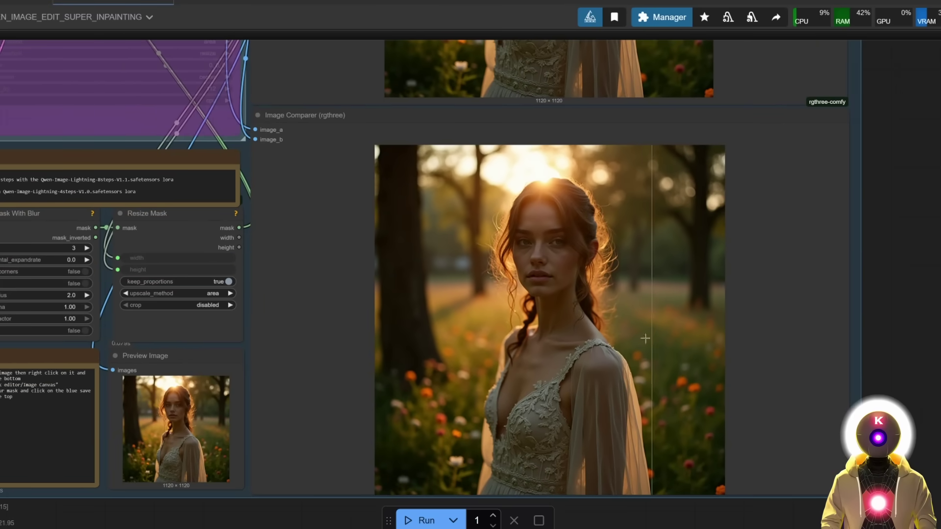
pyautogui.scroll(2, 769, 326)
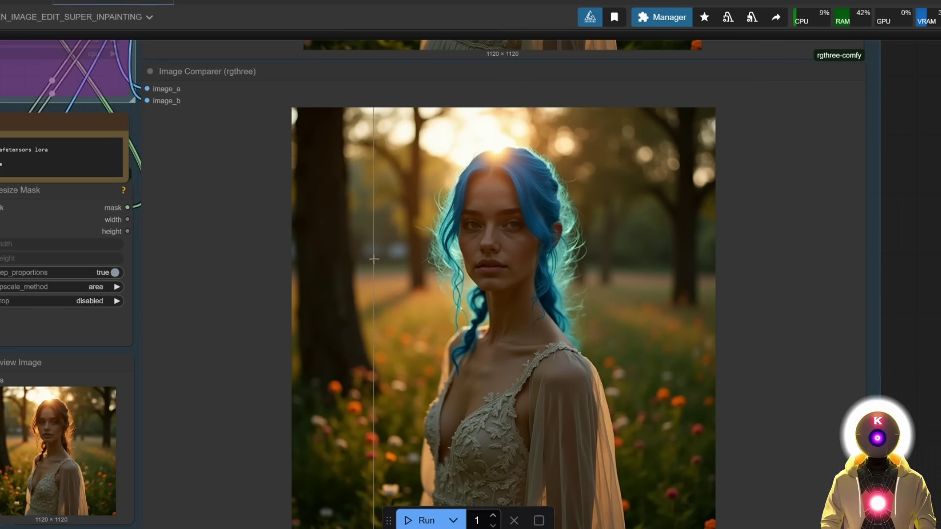
pyautogui.scroll(-1, 362, 259)
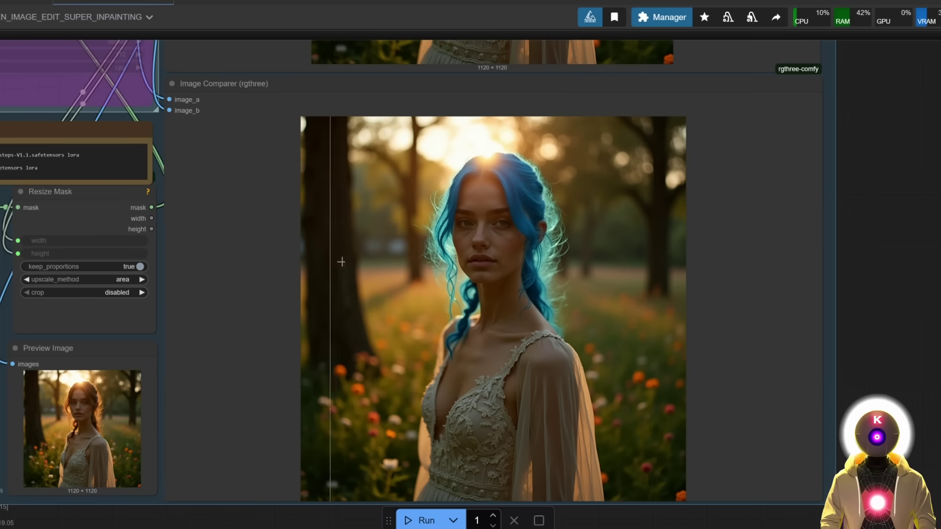
pyautogui.hscroll(2, 384, 235)
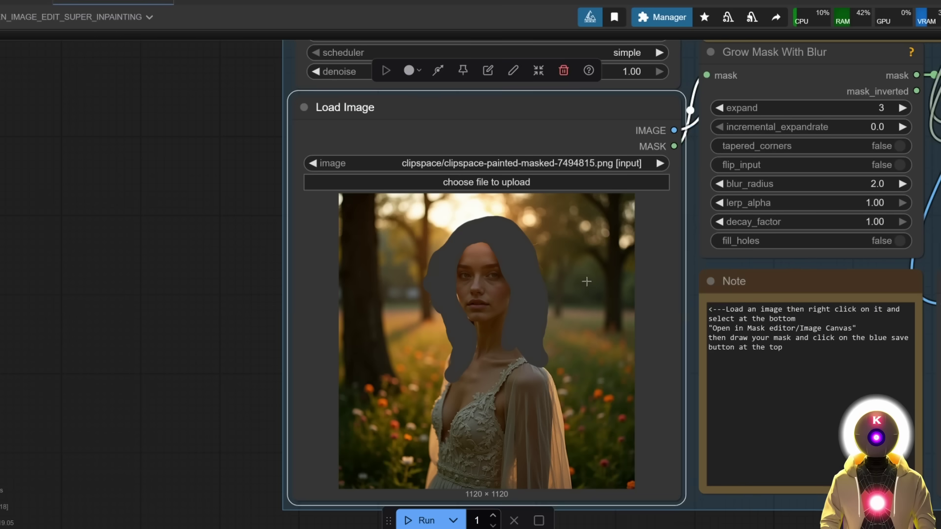
# Step: Paint a mask over the woman's hair and body in MaskEditor and save it
pyautogui.rightClick(584, 145)
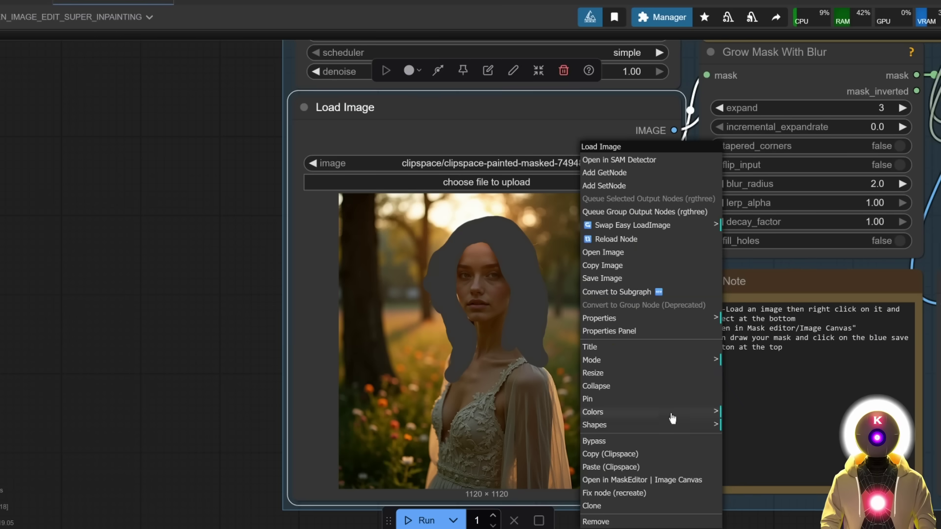
pyautogui.click(632, 480)
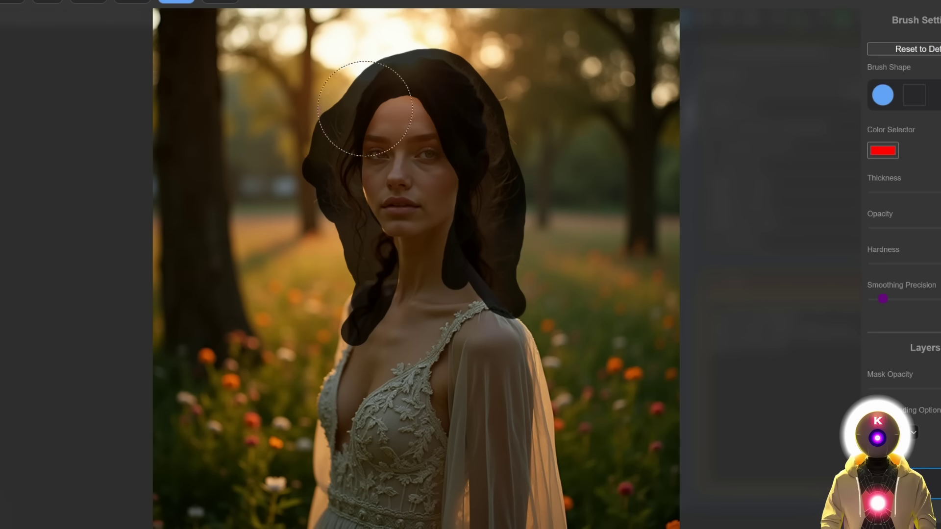
pyautogui.moveTo(377, 126)
pyautogui.mouseDown()
pyautogui.moveTo(409, 95)
pyautogui.moveTo(315, 487)
pyautogui.moveTo(432, 391)
pyautogui.moveTo(505, 490)
pyautogui.moveTo(480, 407)
pyautogui.moveTo(493, 294)
pyautogui.moveTo(417, 157)
pyautogui.mouseUp()
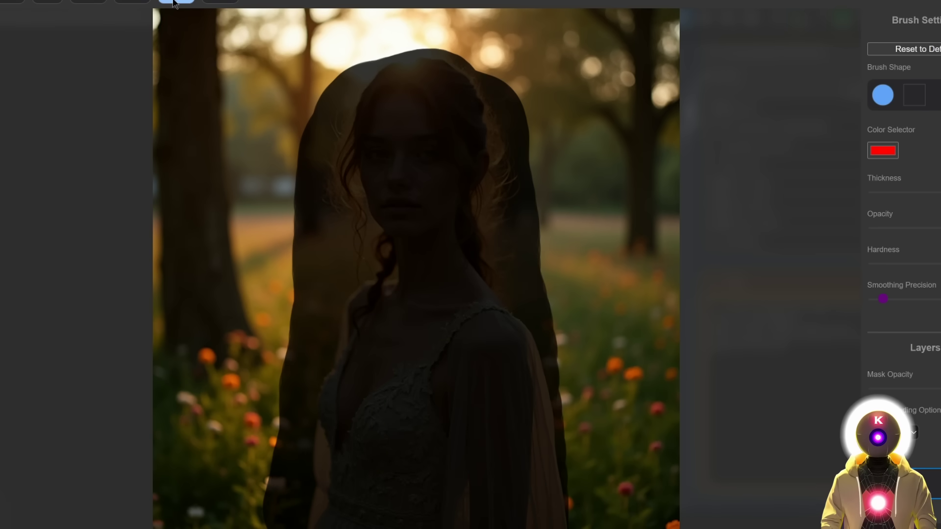
pyautogui.click(176, 2)
# Step: Replace the edit prompt with 'remove the woman from the image'
pyautogui.click(525, 169)
pyautogui.hotkey('ctrl', 'a')
pyautogui.write('remove the woman from the image')
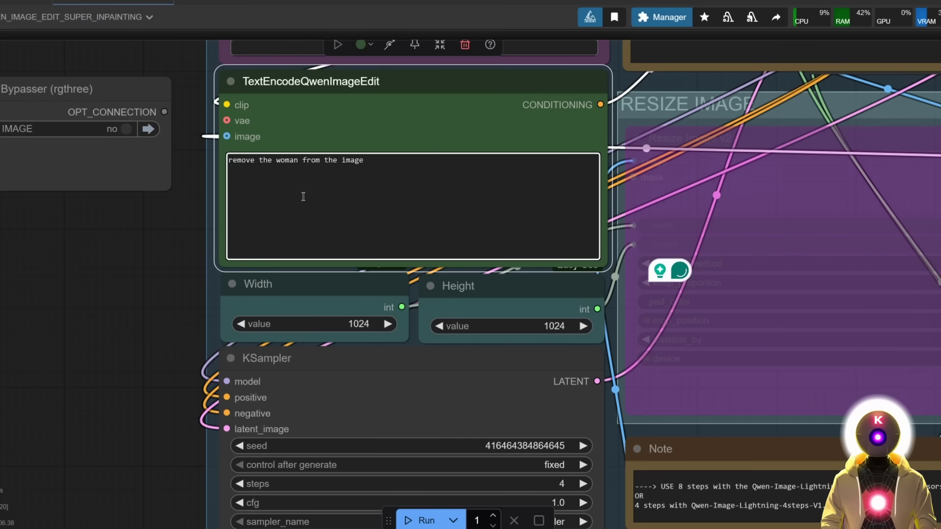
pyautogui.moveTo(514, 401); pyautogui.dragTo(365, 274)
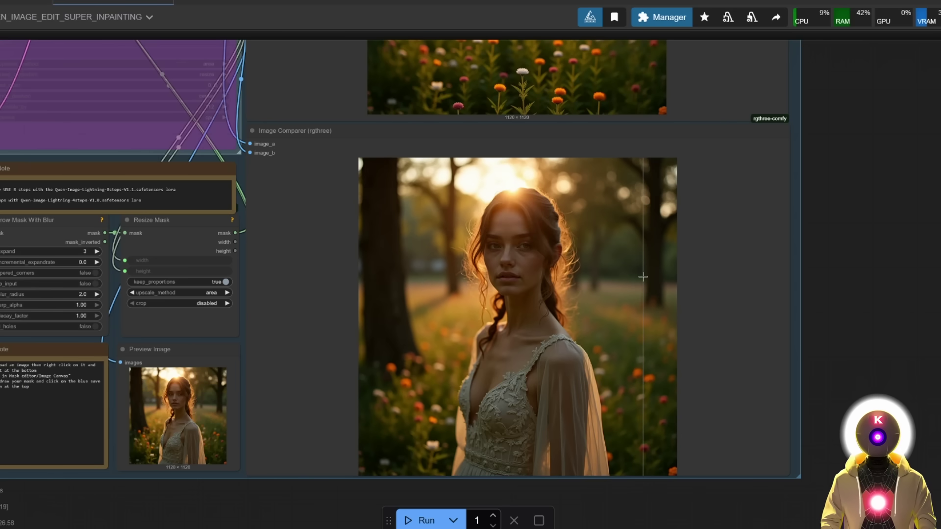
# Step: Mask the area beside the woman's neck and shoulder and run the 'add a small cute bird sitting on her shoulder' edit
pyautogui.scroll(1, 631, 233)
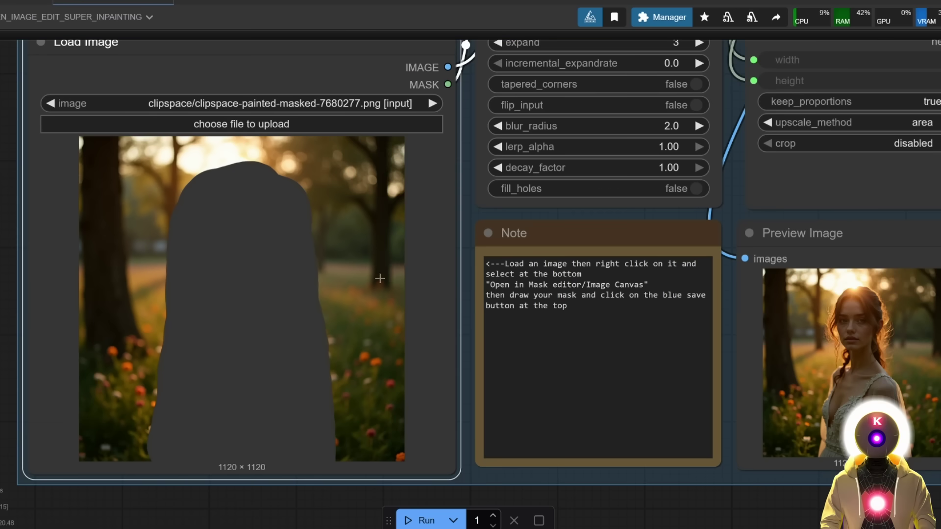
pyautogui.rightClick(371, 136)
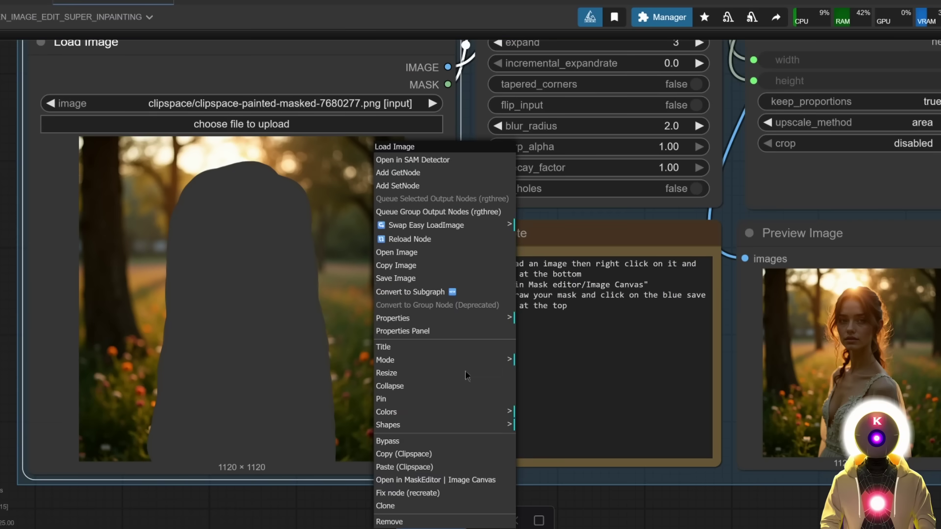
pyautogui.click(407, 471)
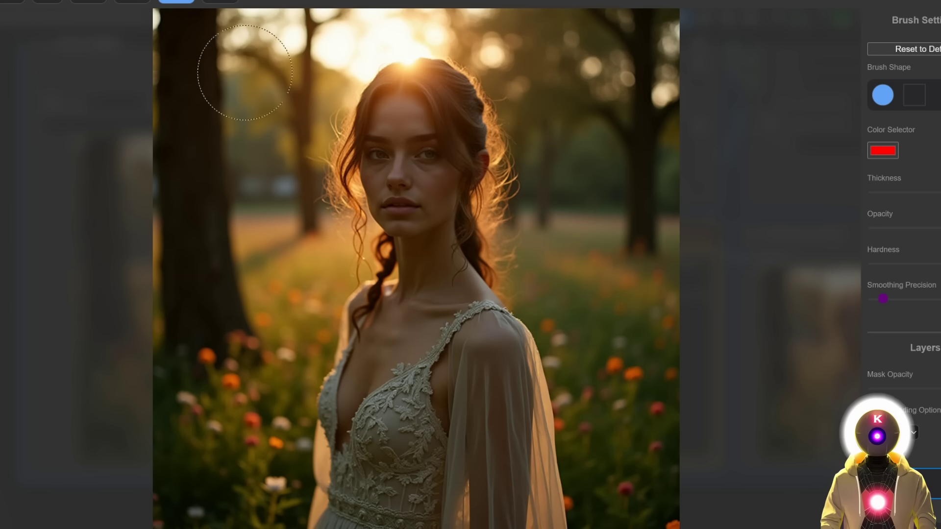
pyautogui.moveTo(502, 215)
pyautogui.mouseDown()
pyautogui.moveTo(476, 241)
pyautogui.moveTo(472, 285)
pyautogui.moveTo(534, 285)
pyautogui.moveTo(528, 213)
pyautogui.moveTo(470, 222)
pyautogui.moveTo(465, 280)
pyautogui.moveTo(528, 251)
pyautogui.moveTo(465, 269)
pyautogui.moveTo(532, 281)
pyautogui.mouseUp()
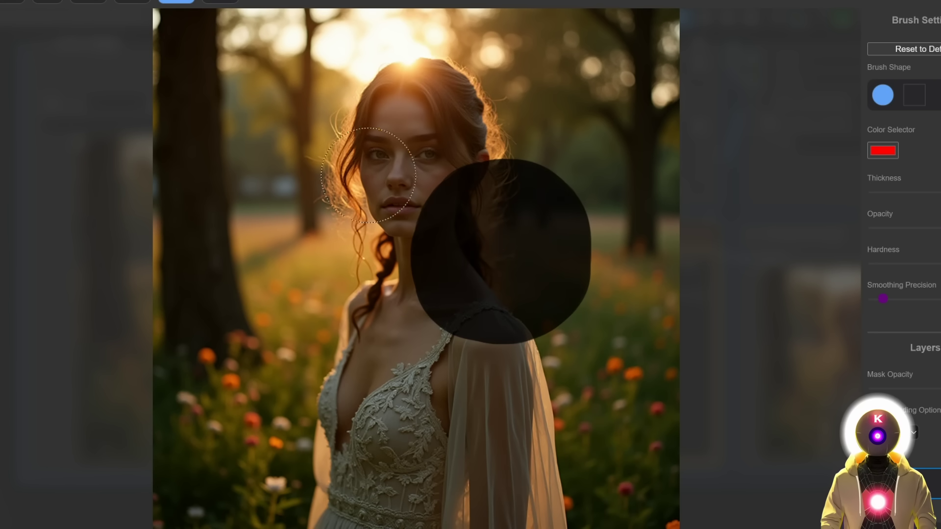
pyautogui.click(177, 1)
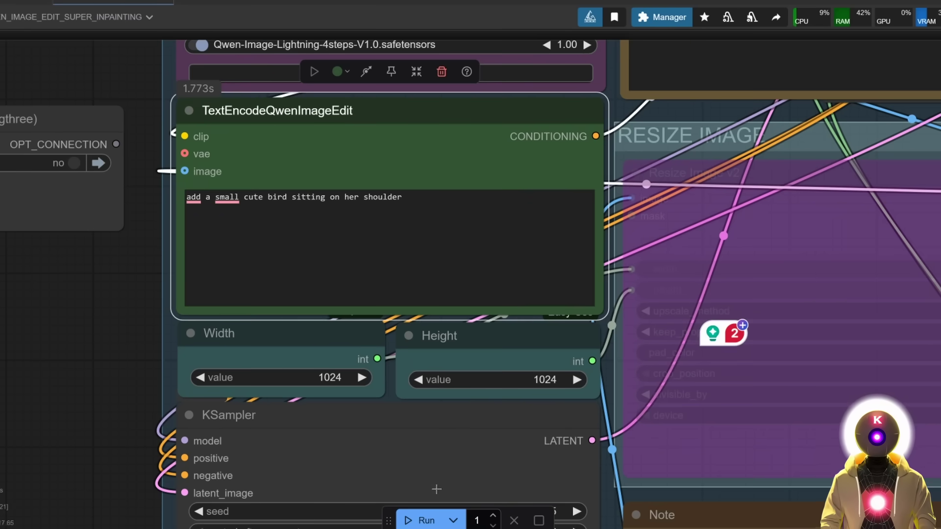
pyautogui.click(419, 520)
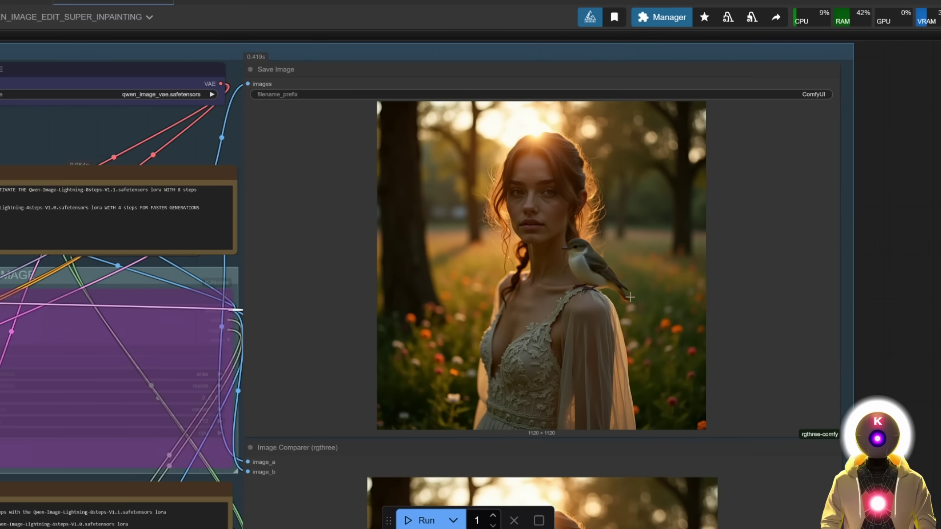
pyautogui.scroll(6, 630, 297)
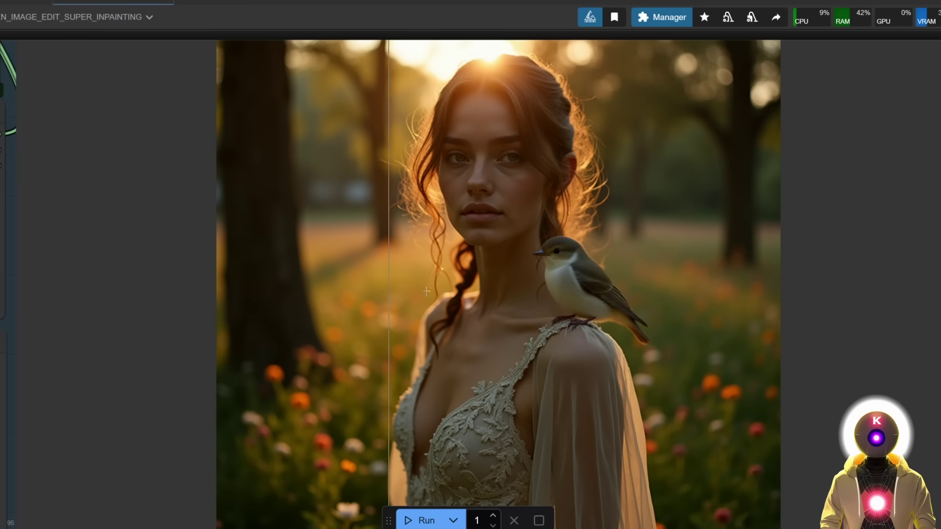
# Step: Zoom out over the comparison results, then zoom back in on the Load Image node
pyautogui.scroll(-2, 313, 264)
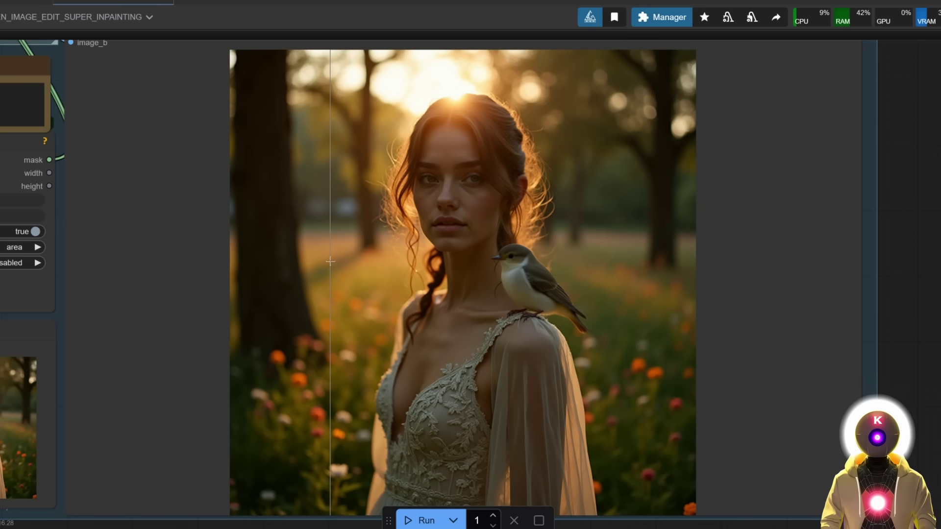
pyautogui.scroll(-4, 326, 262)
pyautogui.scroll(-5, 501, 339)
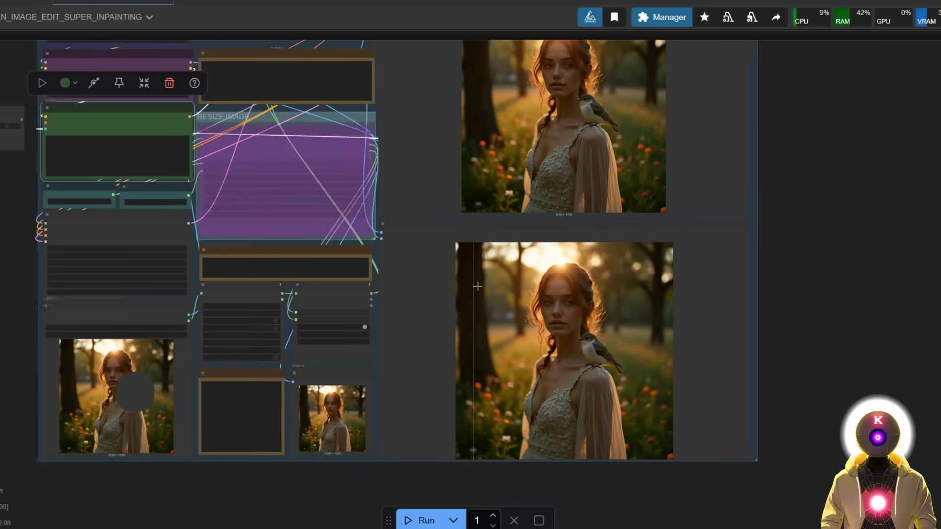
pyautogui.scroll(-1, 513, 249)
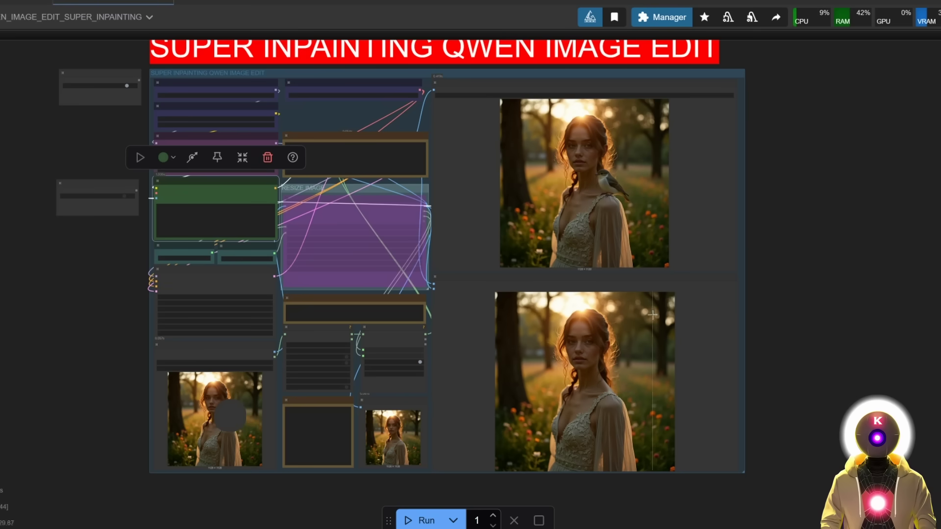
pyautogui.scroll(3, 638, 313)
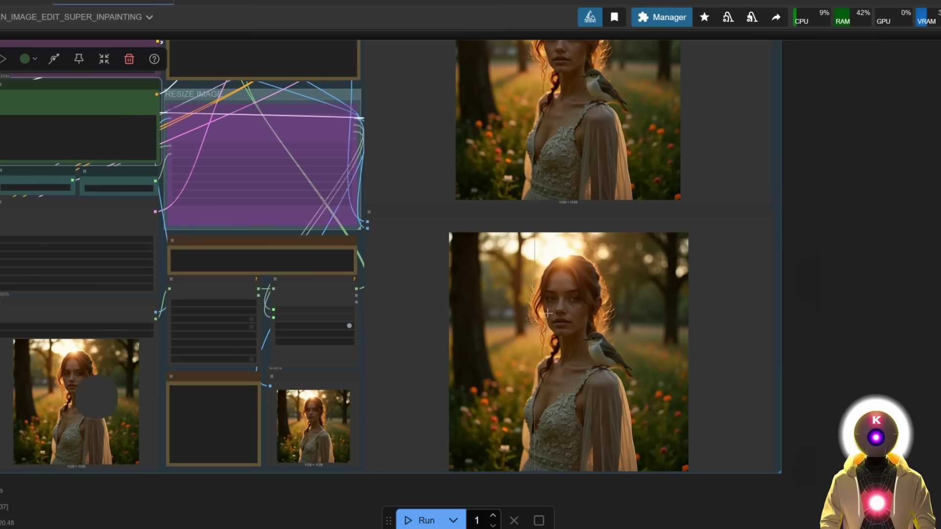
pyautogui.scroll(1, 648, 326)
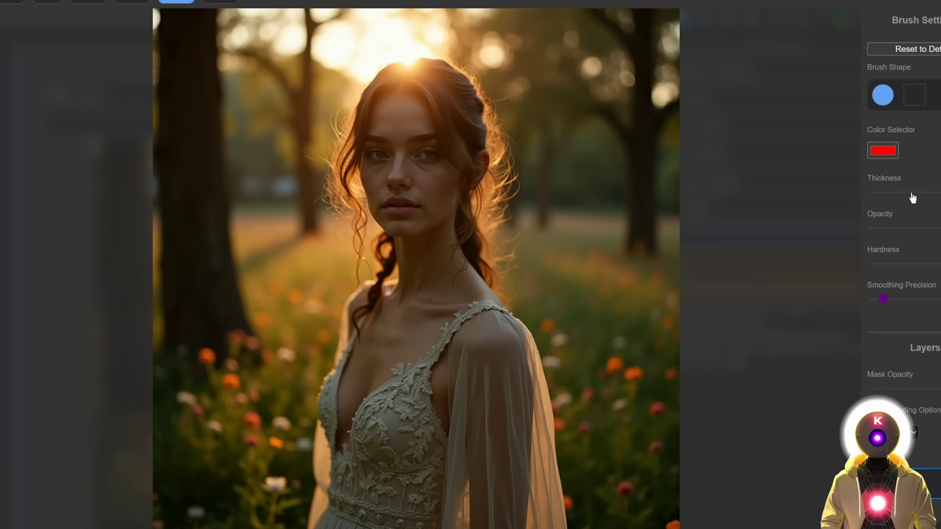
# Step: Thicken the brush, mask the woman's eyes, and run the 'add a thin pair of glasses' edit
pyautogui.moveTo(932, 195); pyautogui.dragTo(896, 192)
pyautogui.moveTo(351, 139)
pyautogui.mouseDown()
pyautogui.moveTo(482, 147)
pyautogui.moveTo(444, 172)
pyautogui.moveTo(351, 169)
pyautogui.moveTo(460, 129)
pyautogui.moveTo(431, 163)
pyautogui.moveTo(422, 151)
pyautogui.moveTo(355, 145)
pyautogui.moveTo(342, 131)
pyautogui.moveTo(451, 142)
pyautogui.moveTo(395, 126)
pyautogui.moveTo(501, 153)
pyautogui.mouseUp()
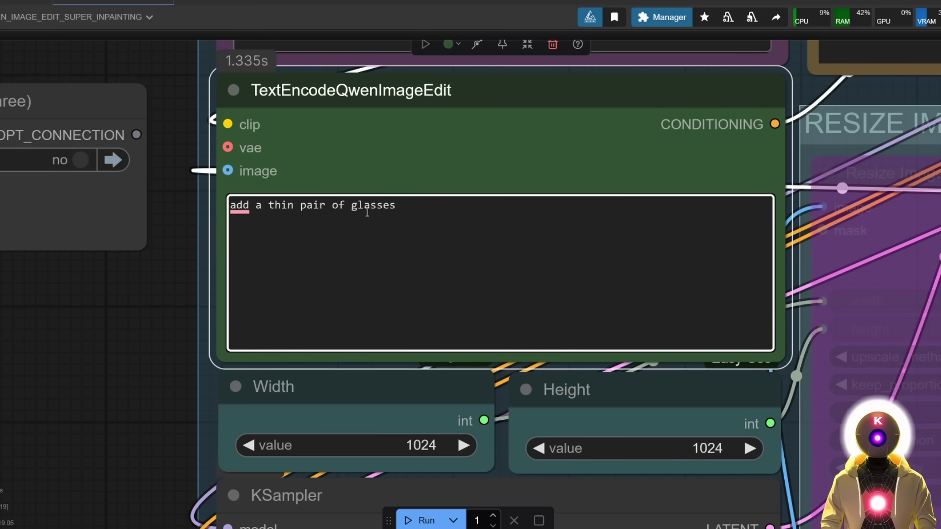
pyautogui.click(422, 520)
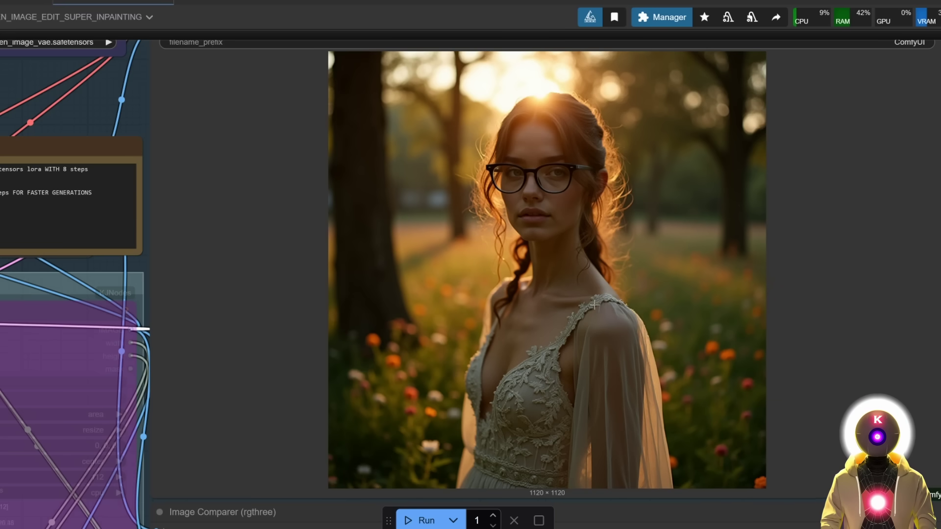
pyautogui.scroll(-8, 595, 304)
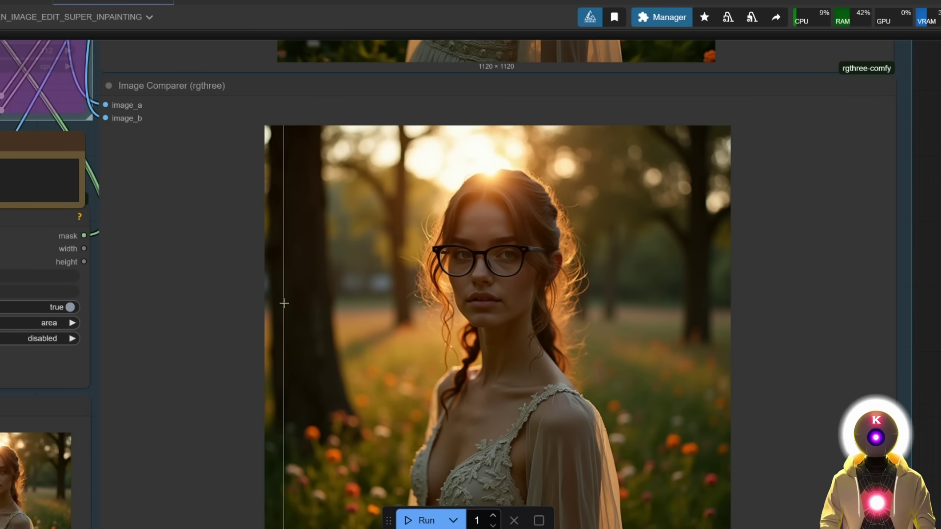
# Step: Zoom out to bring the masked neon rainy-street photo of the woman into view
pyautogui.scroll(-4, 300, 295)
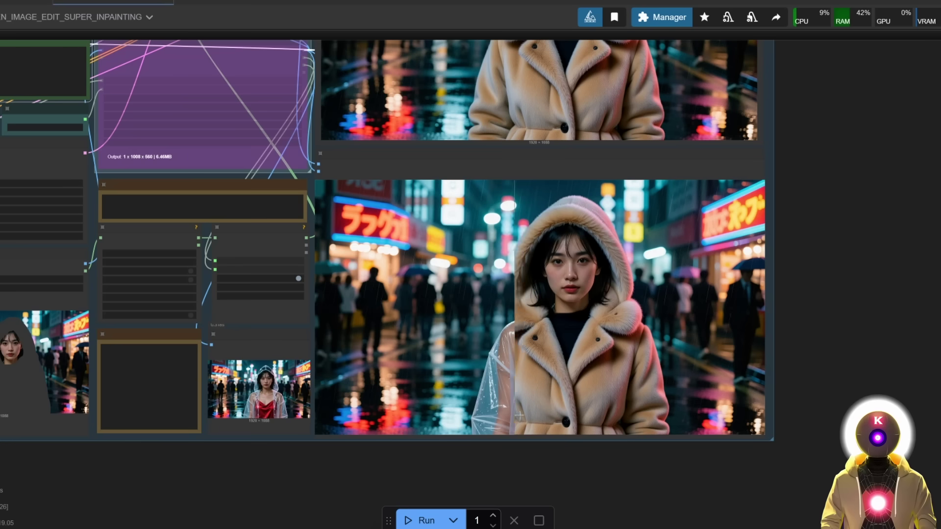
# Step: Mask the woman's figure on the neon-street image in MaskEditor and save the mask
pyautogui.scroll(-10, 680, 368)
pyautogui.scroll(8, 490, 333)
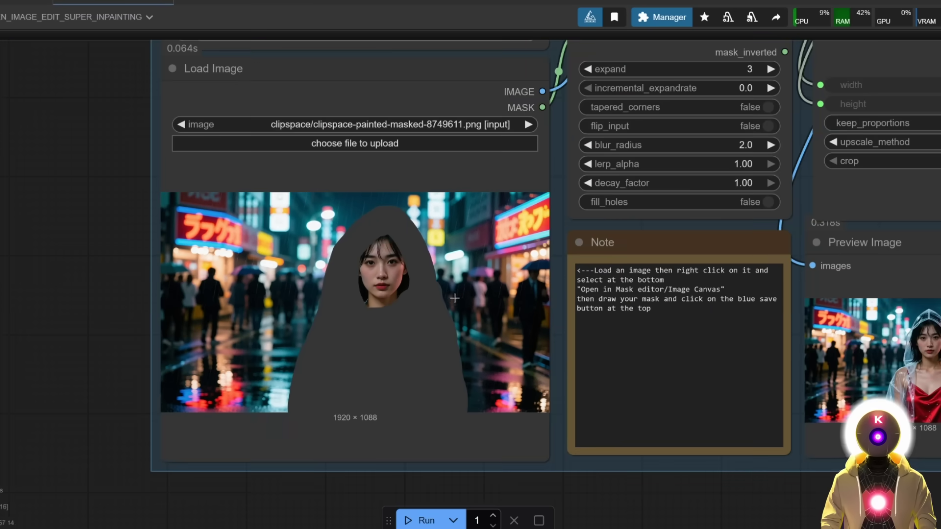
pyautogui.rightClick(475, 226)
pyautogui.click(518, 481)
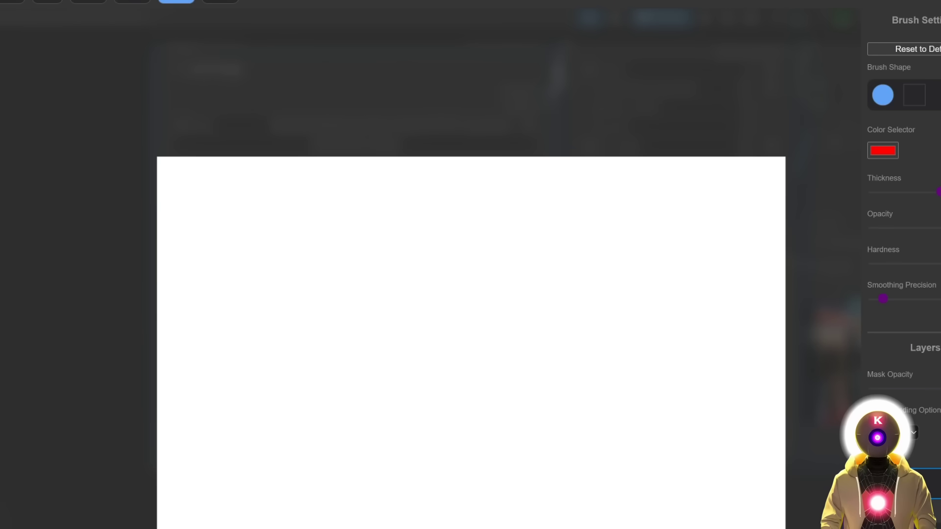
pyautogui.moveTo(478, 145)
pyautogui.mouseDown()
pyautogui.moveTo(455, 153)
pyautogui.moveTo(442, 174)
pyautogui.moveTo(447, 232)
pyautogui.moveTo(465, 253)
pyautogui.moveTo(489, 253)
pyautogui.moveTo(505, 227)
pyautogui.moveTo(502, 175)
pyautogui.moveTo(479, 161)
pyautogui.moveTo(487, 194)
pyautogui.mouseUp()
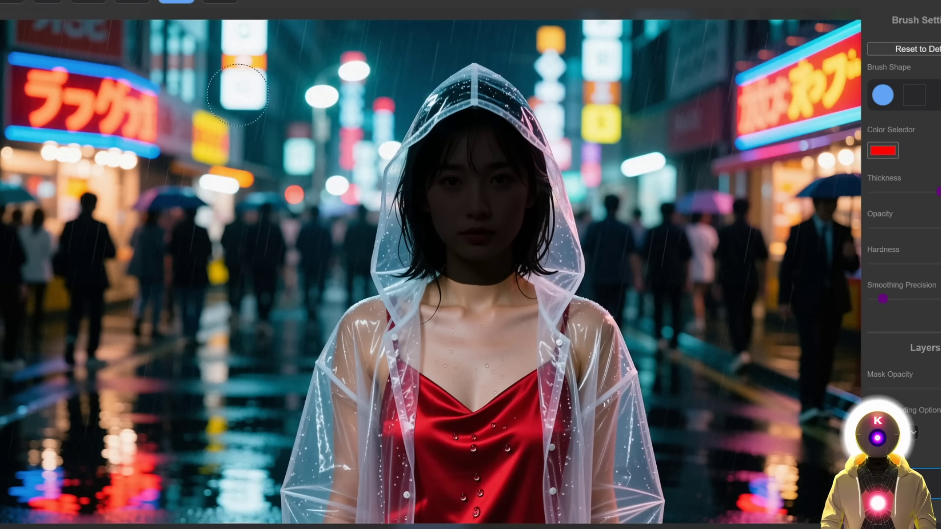
pyautogui.click(92, 3)
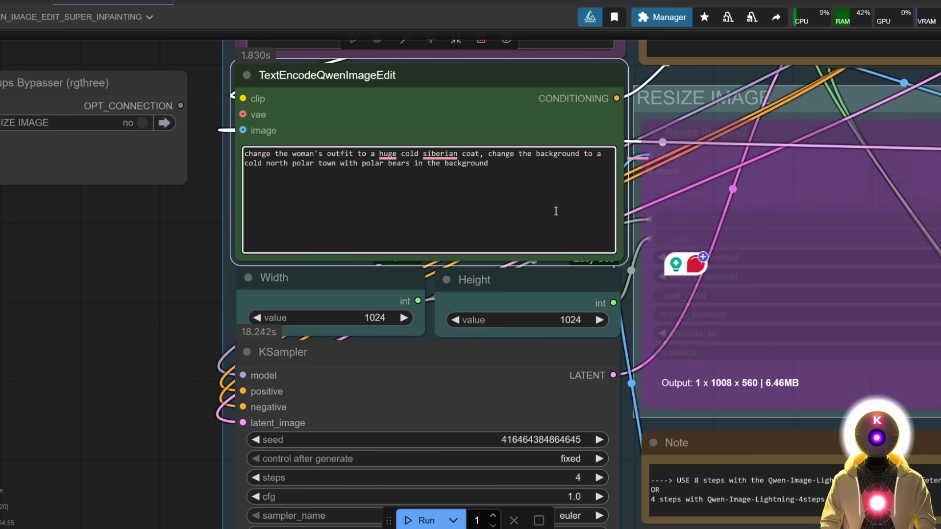
# Step: Run the workflow to generate the fur-hooded Siberian coat, snowy polar-bear town edit
pyautogui.hotkey('ctrl', 'Return')
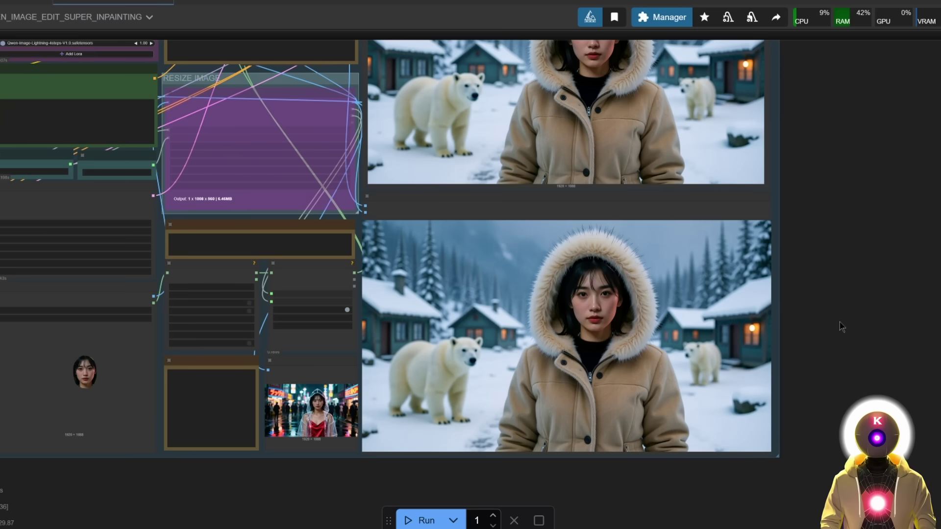
pyautogui.scroll(1, 845, 308)
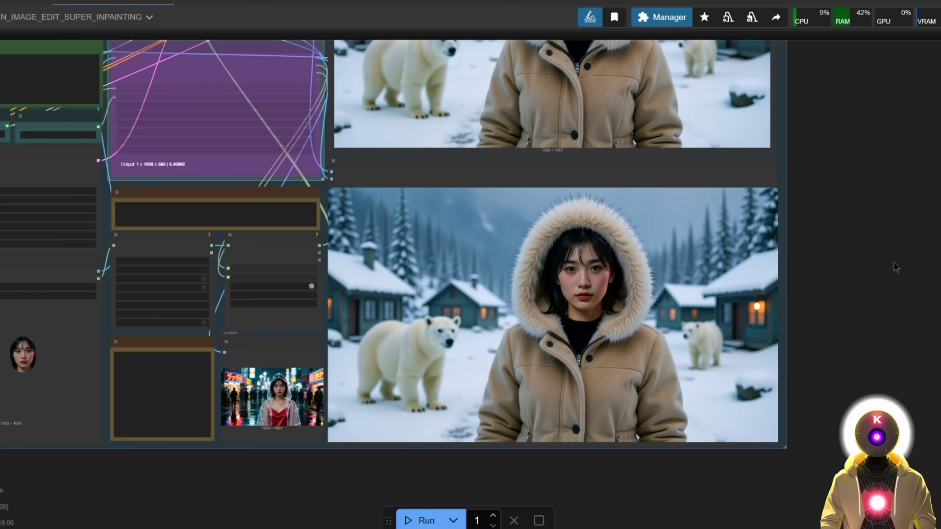
pyautogui.scroll(-2, 848, 230)
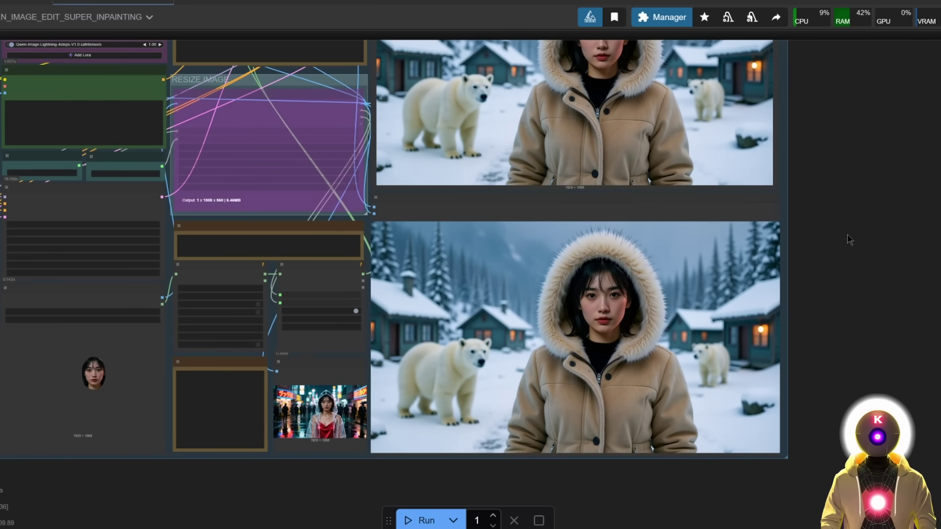
pyautogui.hscroll(-3, 568, 196)
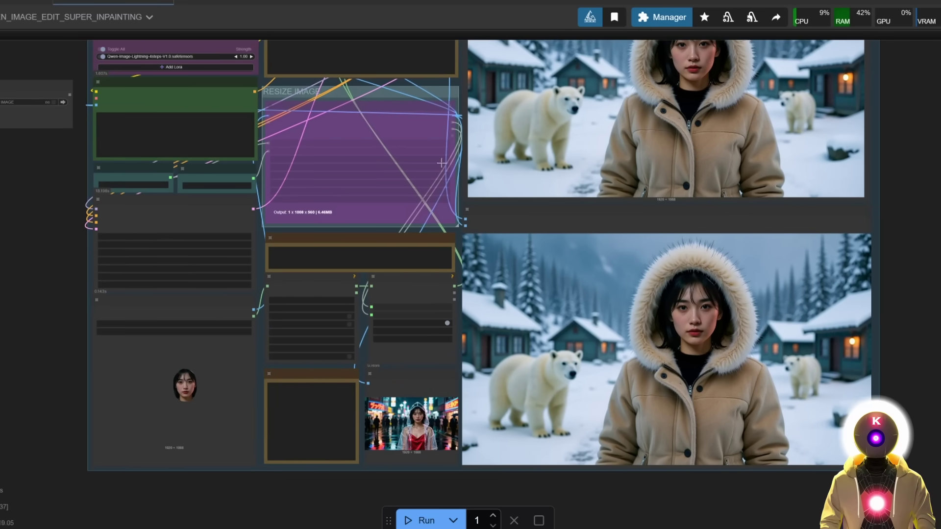
pyautogui.hscroll(3, 546, 204)
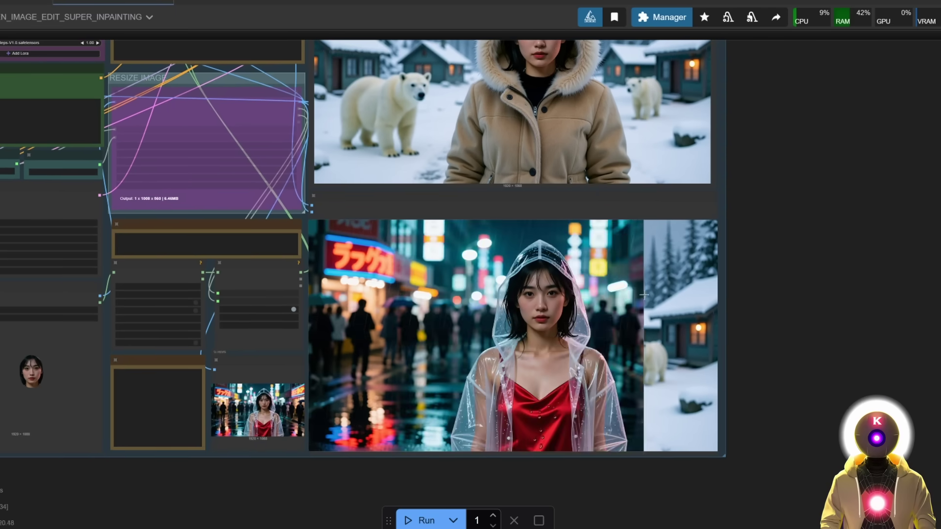
pyautogui.scroll(-2, 760, 343)
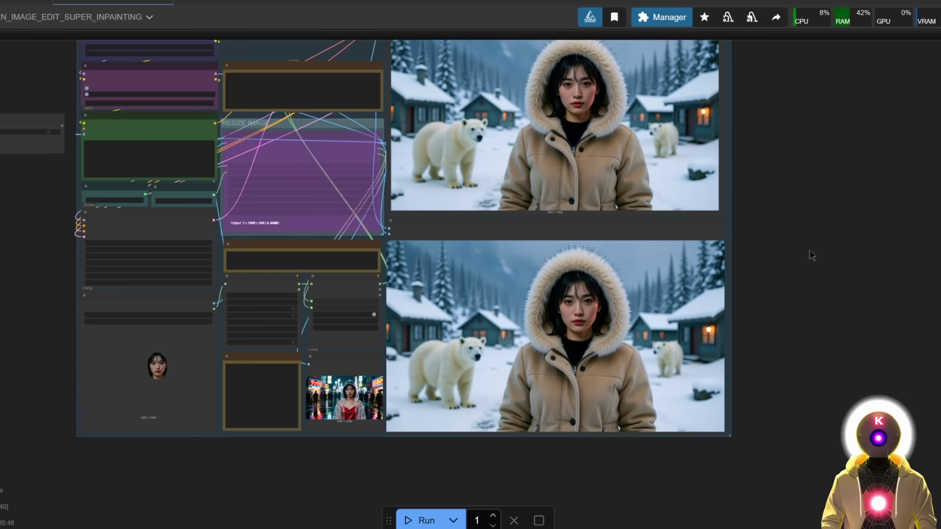
pyautogui.moveTo(810, 256); pyautogui.dragTo(787, 304)
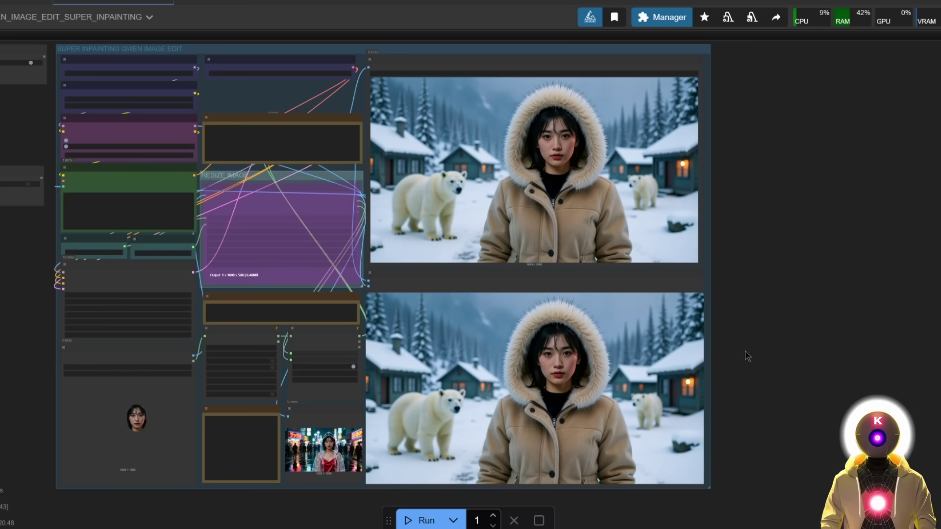
pyautogui.scroll(-3, 727, 286)
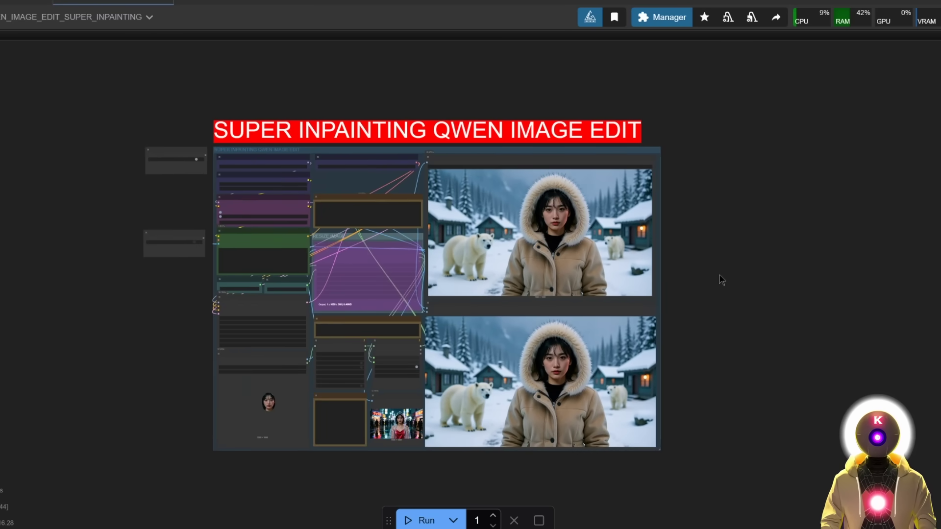